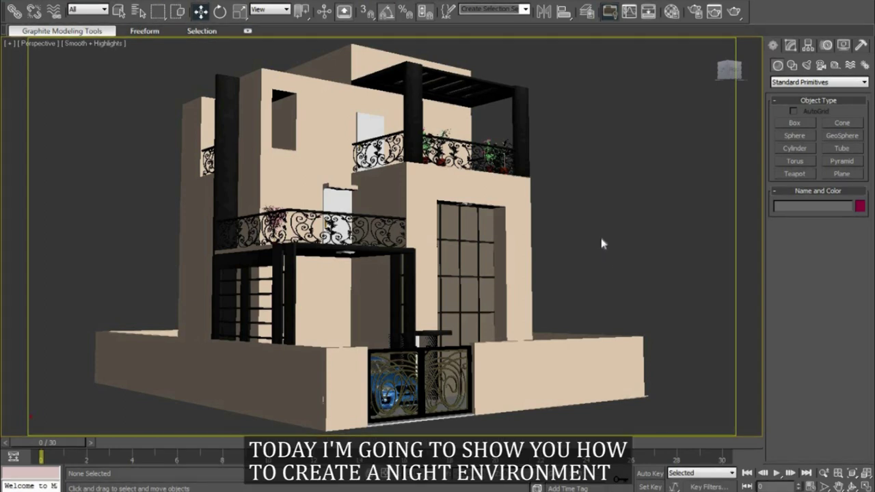
Orbit and zoom out the Perspective view to frame the whole house from the front.
left_click_drag(717, 81, 605, 245)
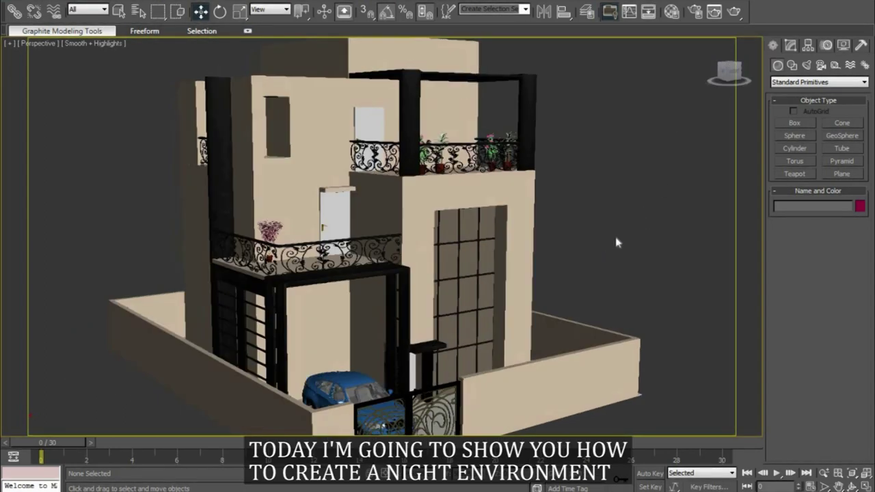
scroll(605, 245, "down", 3)
middle_click_drag(605, 244, 484, 151, "alt")
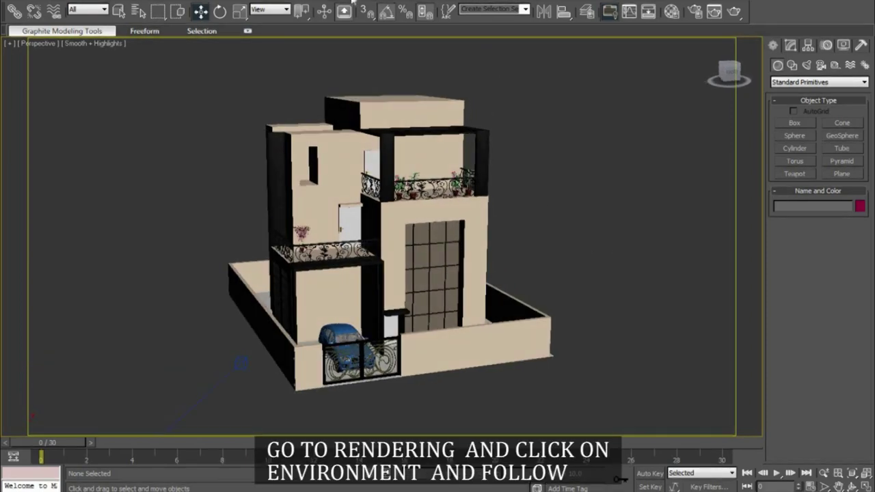
Assign a Noise map (Map #41) as the environment background map in Environment and Effects.
left_click(353, 1)
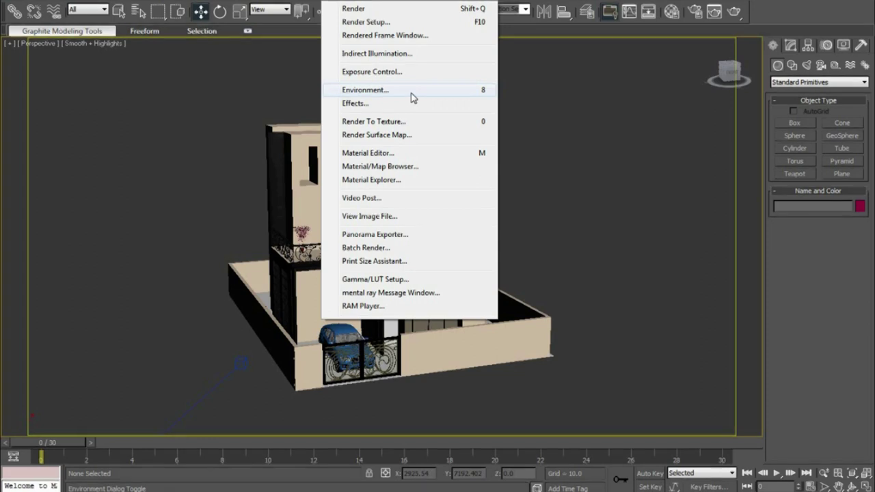
left_click(398, 222)
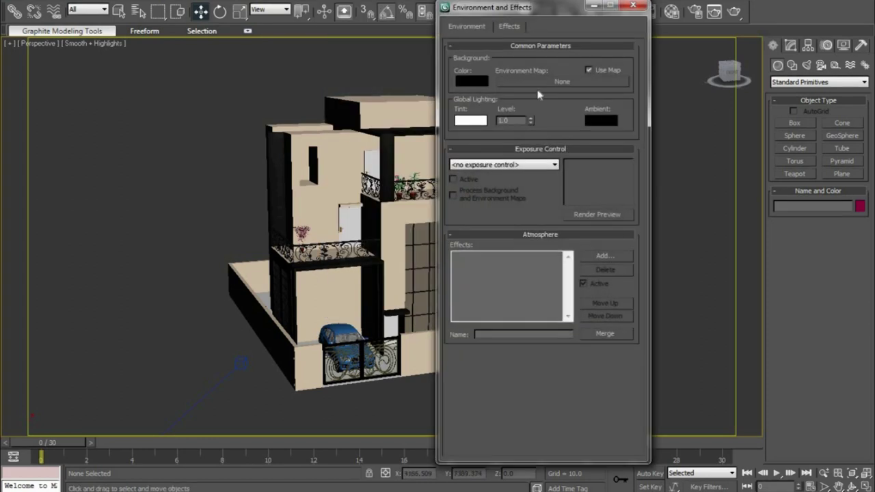
left_click(557, 84)
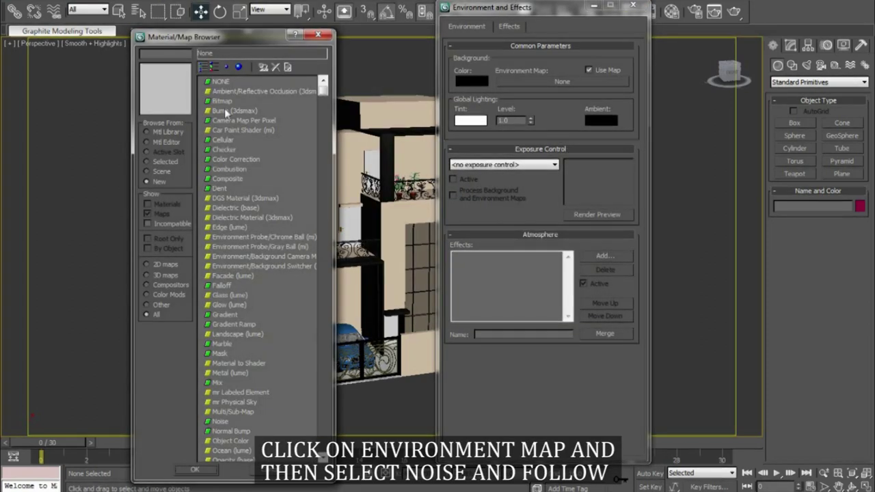
double_click(222, 421)
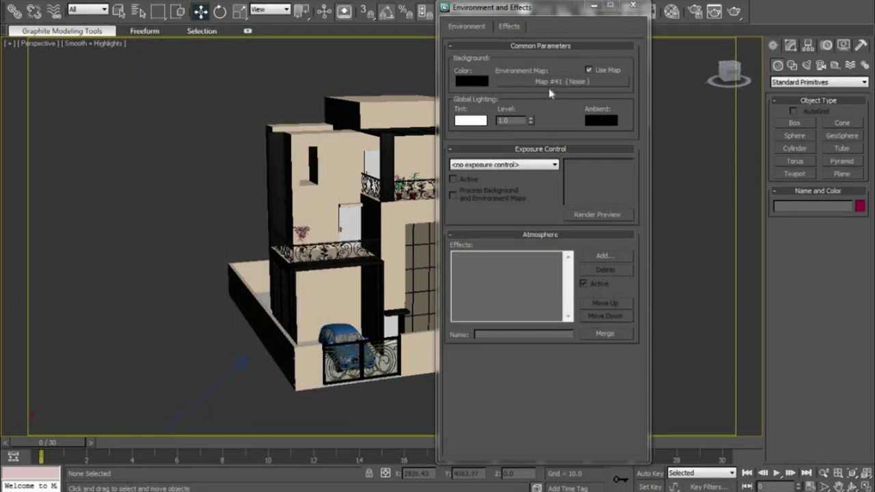
Instance the environment Noise map (Map #41) into an empty Material Editor slot.
key("m")
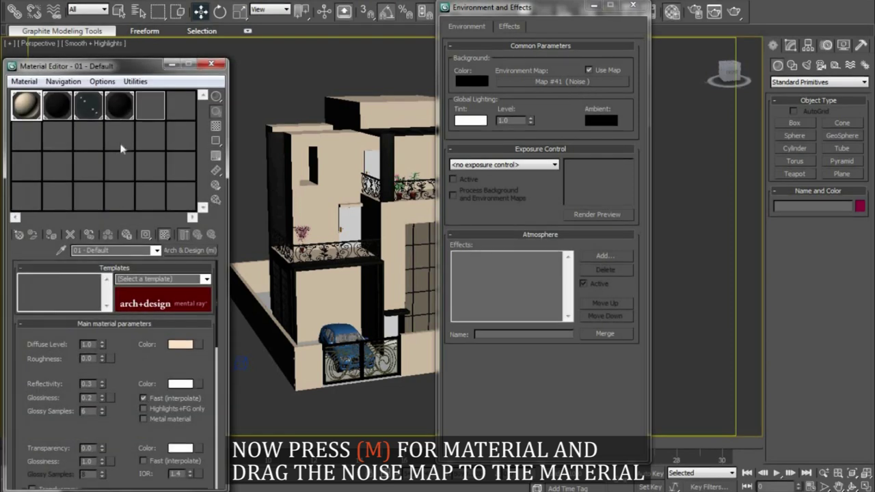
left_click(26, 196)
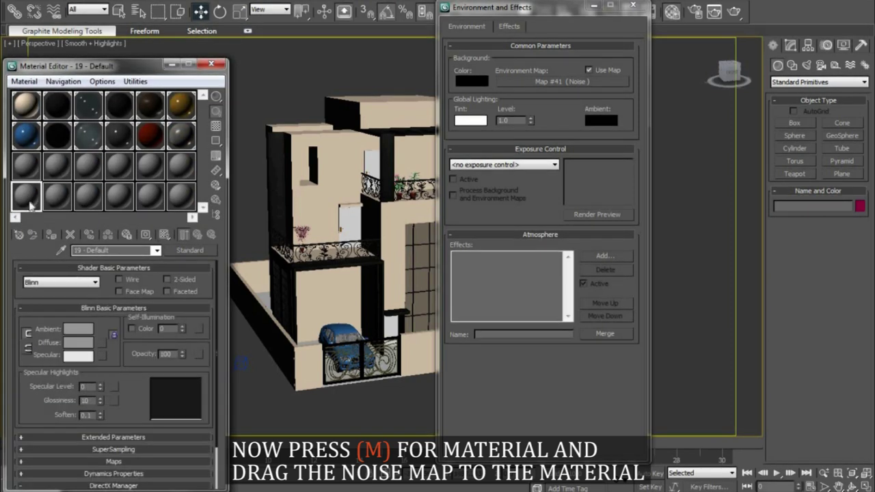
mouse_move(562, 81)
left_mouse_down()
mouse_move(37, 212)
mouse_move(29, 202)
left_mouse_up()
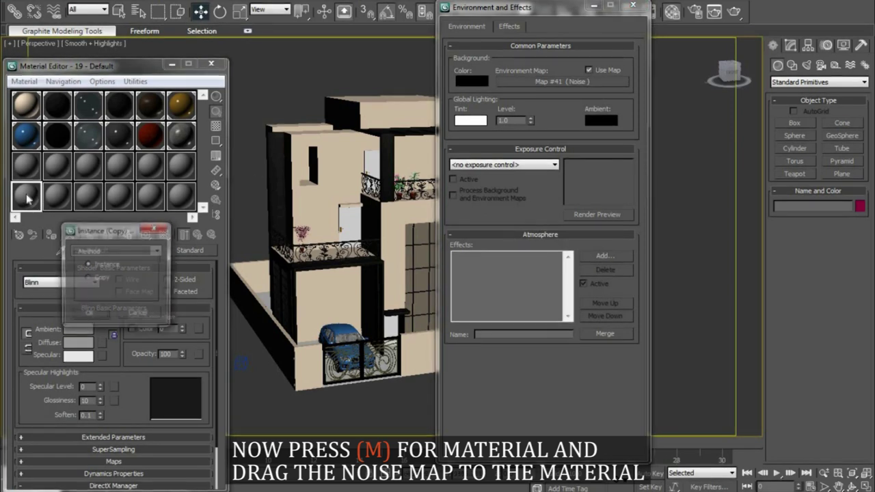
left_click(88, 314)
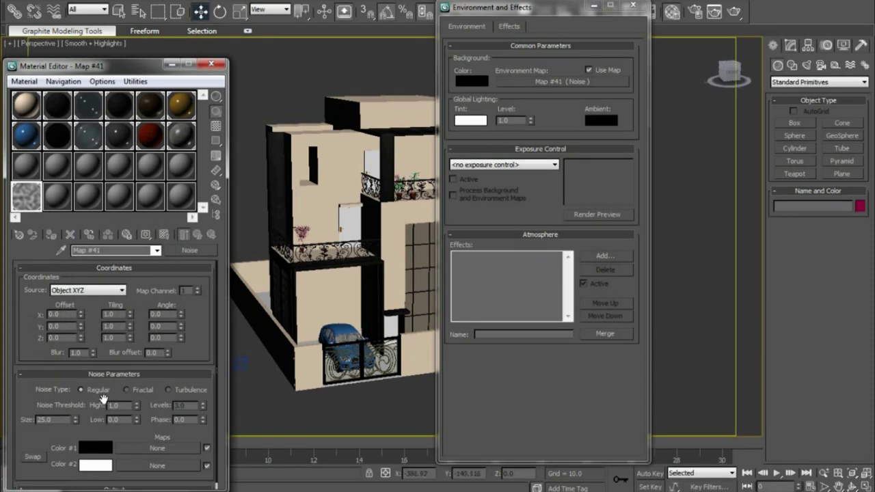
Set the environment Noise to Size 0.25, High 0.82 and Low 0.71.
double_click(45, 419)
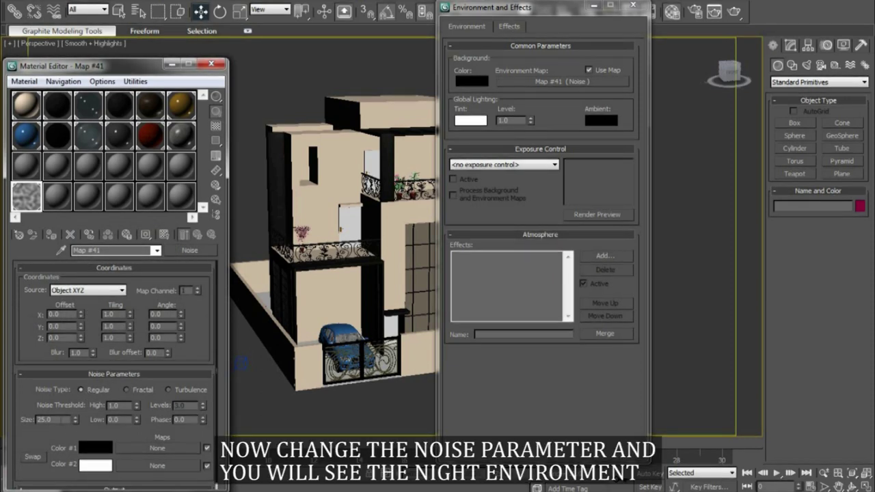
type("0.25")
key("Return")
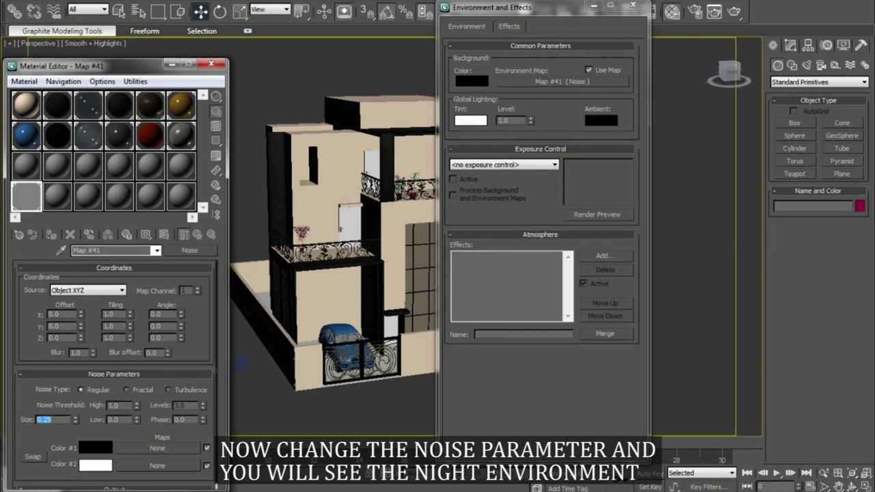
key("Tab")
type("0.")
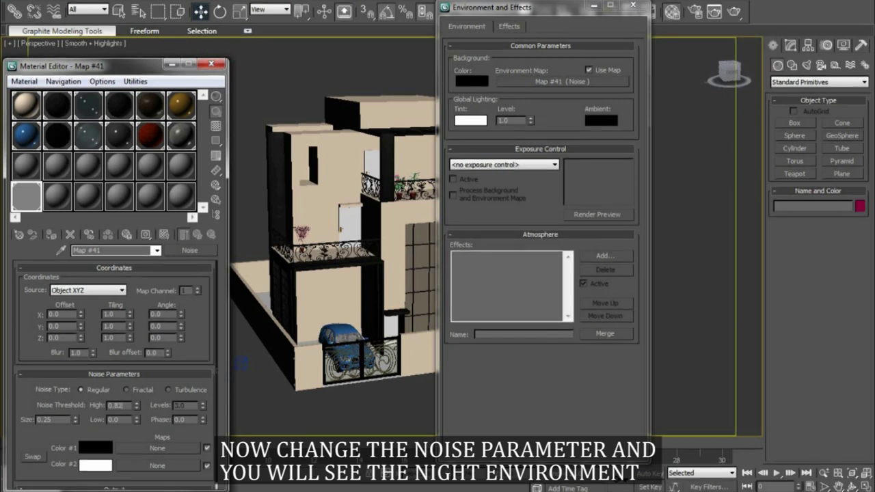
type("82")
key("Return")
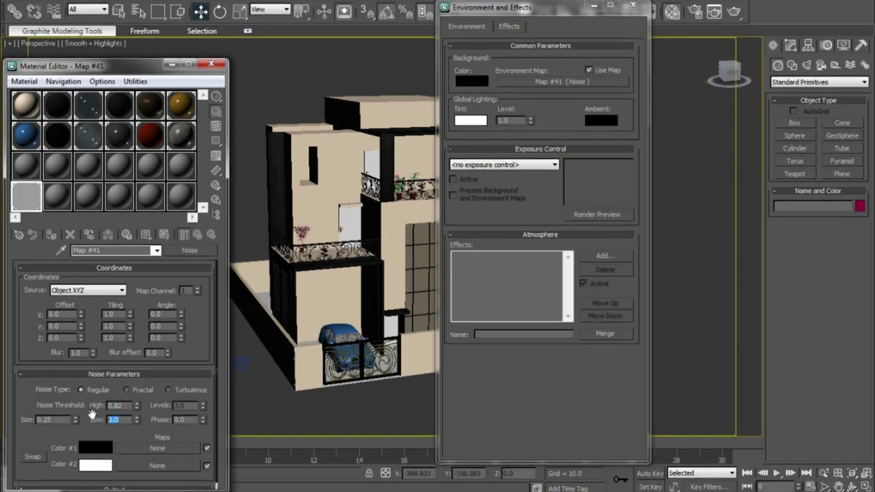
type("0.71")
key("Return")
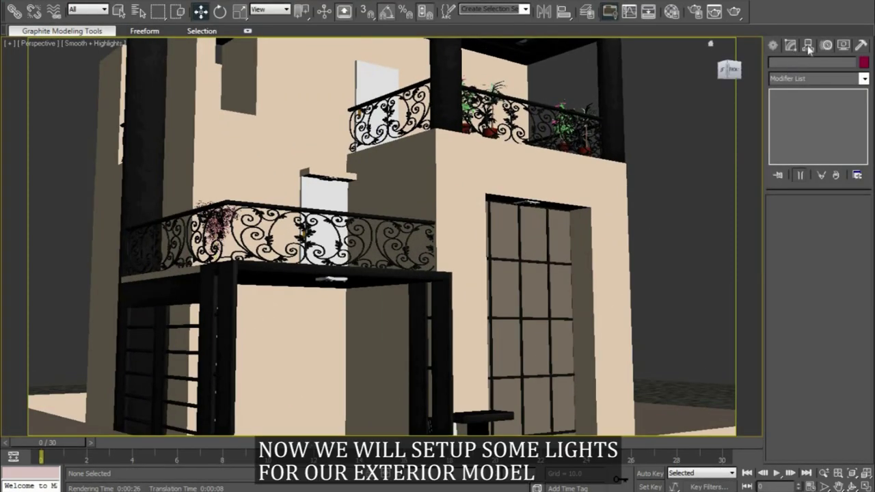
Choose the Standard Omni light type under Create > Lights and show four viewports.
left_click(773, 45)
left_click(806, 65)
left_click(819, 82)
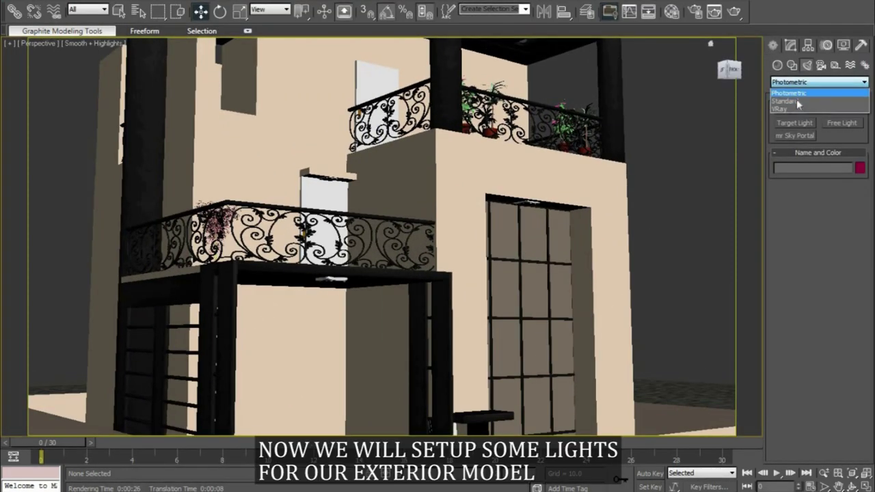
left_click(796, 100)
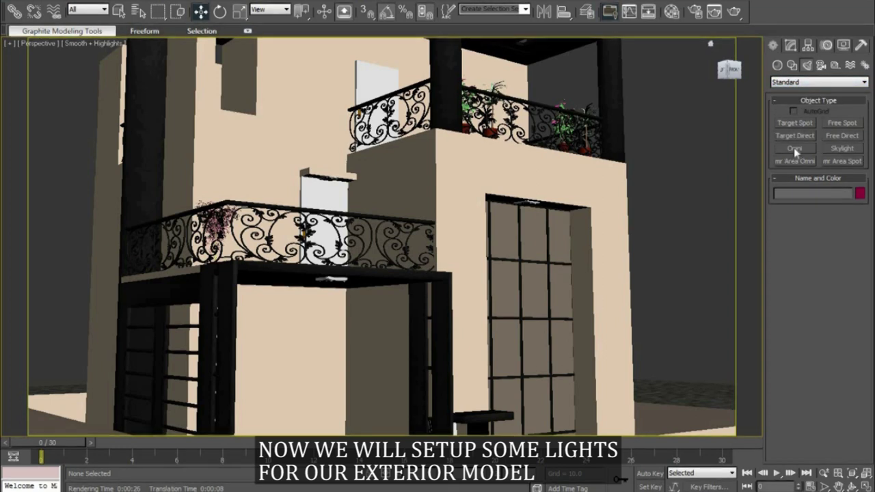
left_click(793, 148)
key("alt+w")
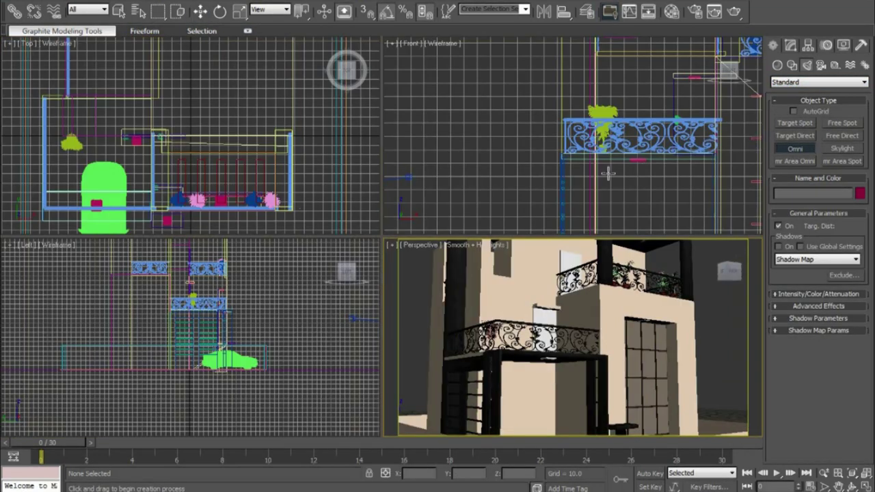
Place Omni01 at the bulb above the car in Top view and raise it to balcony level.
right_click(608, 174)
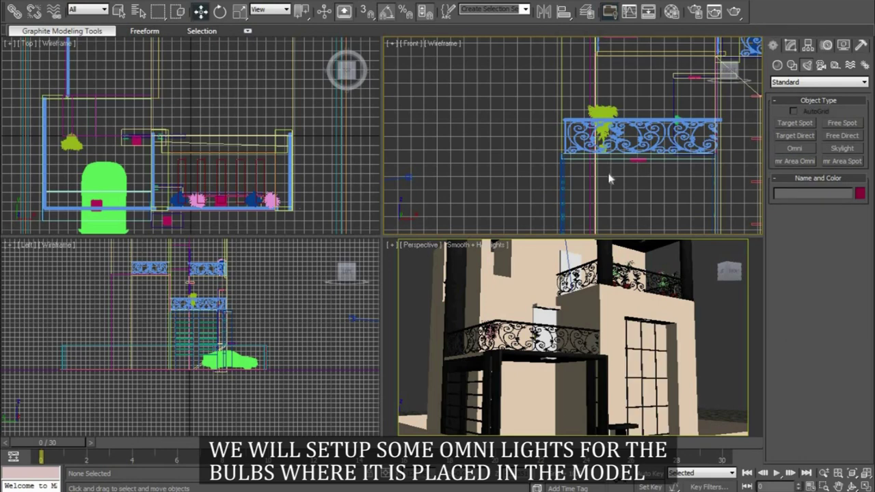
left_click(242, 101)
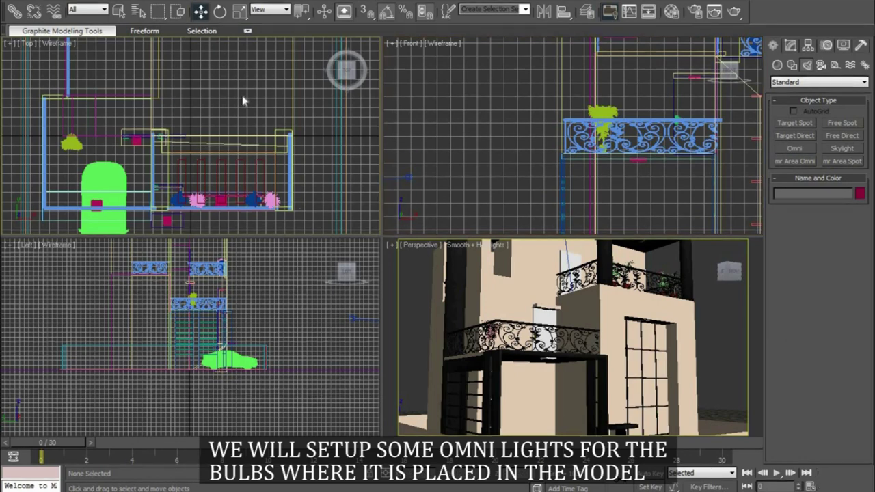
key("alt+w")
scroll(310, 191, "up", 2)
scroll(358, 263, "up", 1)
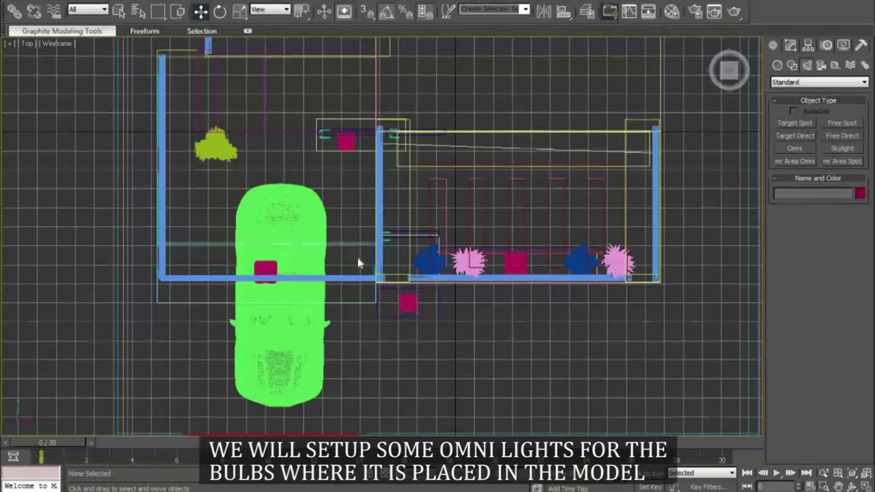
middle_click_drag(358, 263, 459, 193)
left_click(640, 188)
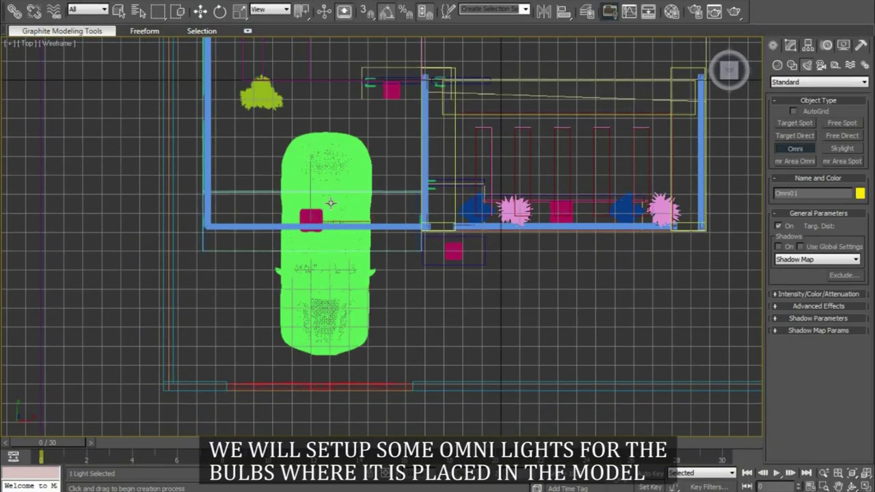
key("w")
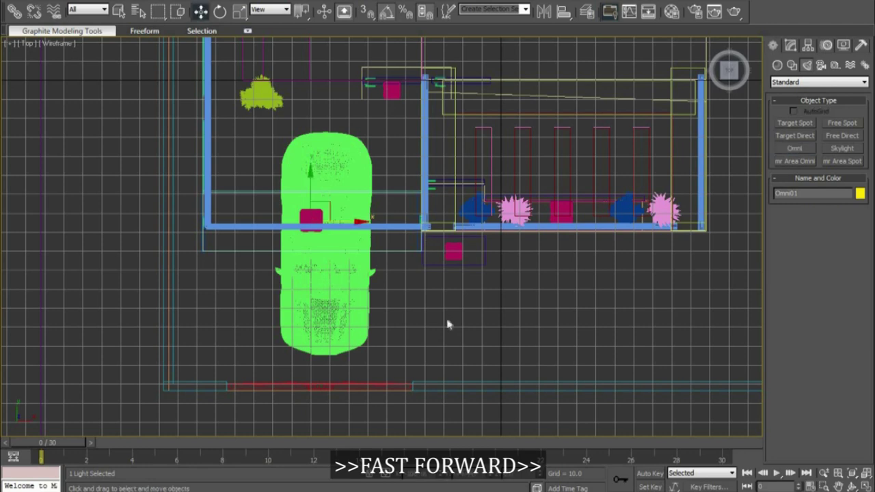
key("alt+w")
left_click_drag(224, 320, 223, 262)
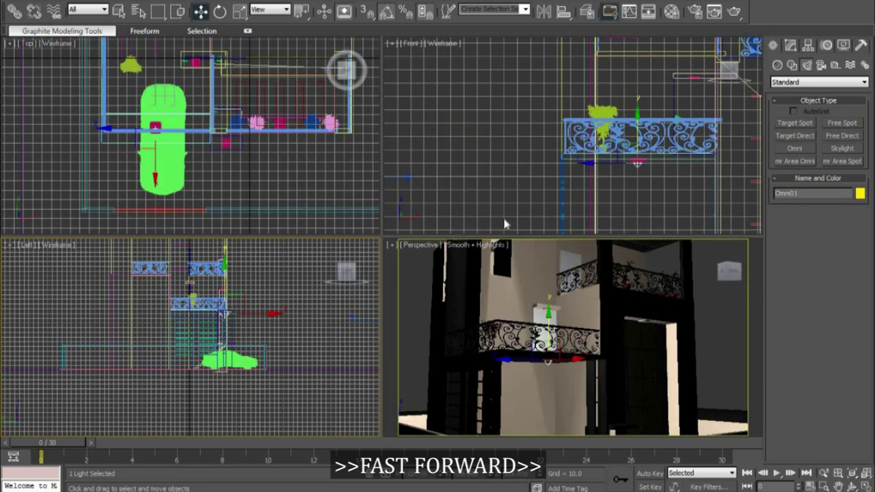
Shift-clone the Omni light upward as a second bulb light, Omni02.
key("alt+w")
middle_click_drag(706, 359, 718, 221, "alt")
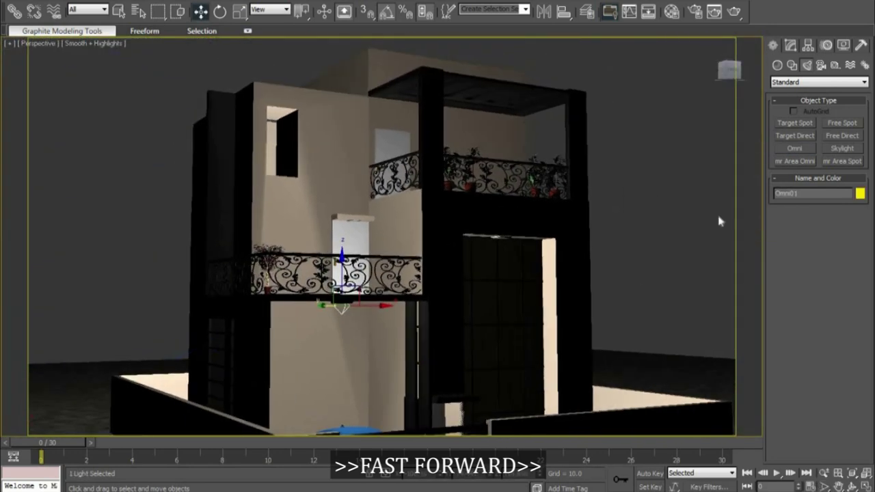
left_click_drag(342, 300, 342, 217, "shift")
left_click(438, 290)
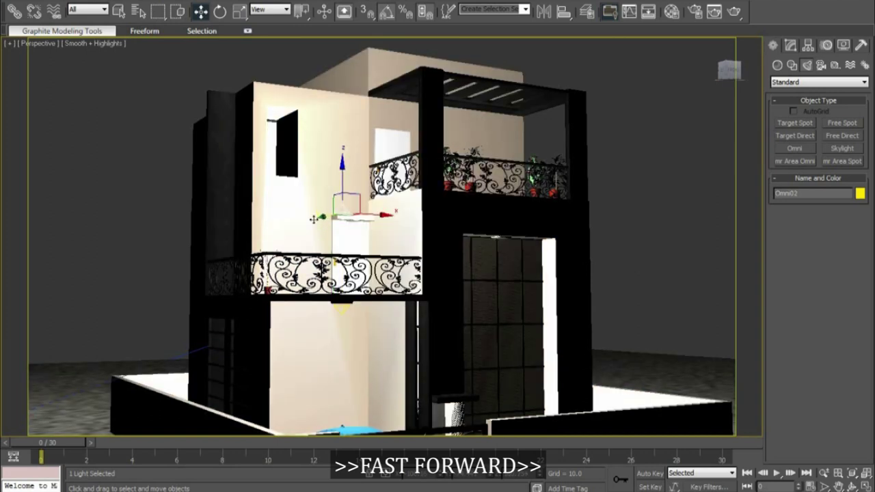
Copy Omni02 to a new bulb spot as Omni03 and lower it on the front wall.
key("alt+w")
left_click(140, 287)
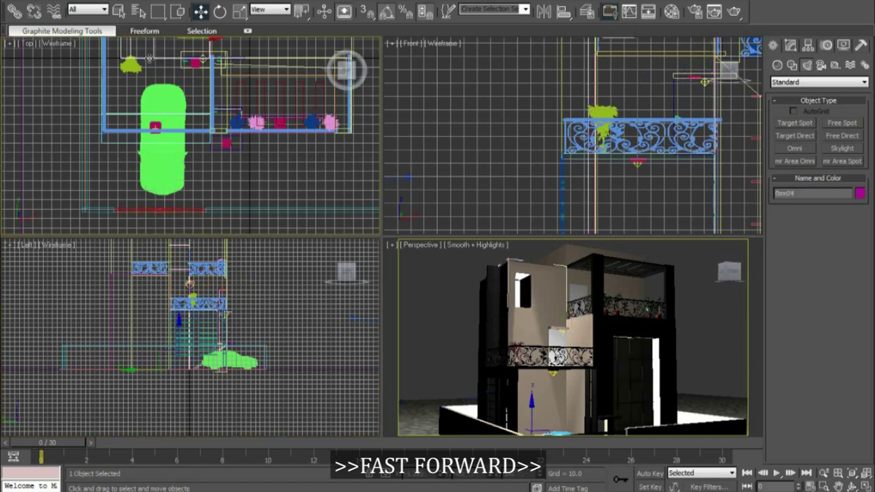
middle_click_drag(148, 59, 141, 89)
left_click(187, 45)
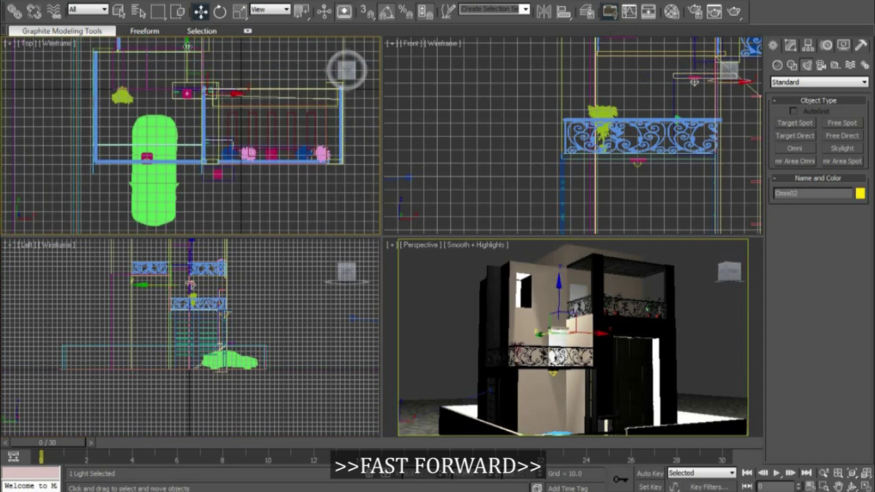
left_click_drag(236, 96, 267, 174, "shift")
key("Return")
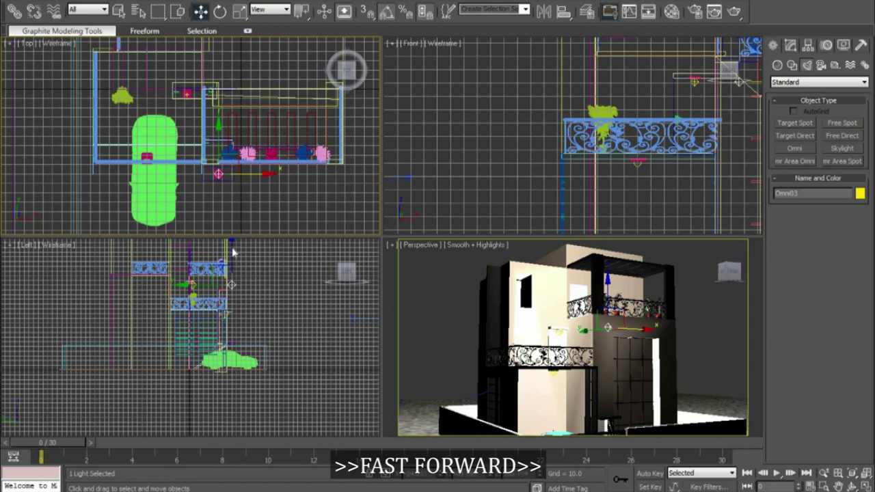
left_click_drag(232, 252, 231, 301)
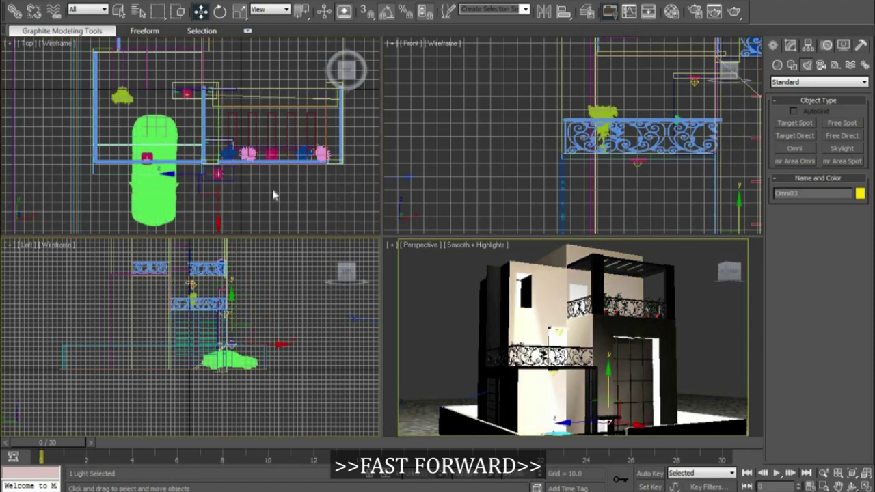
Clone Omni03 upward as Omni04 and slide it right near the upper-floor doorway.
left_click_drag(231, 300, 232, 245, "shift")
key("Return")
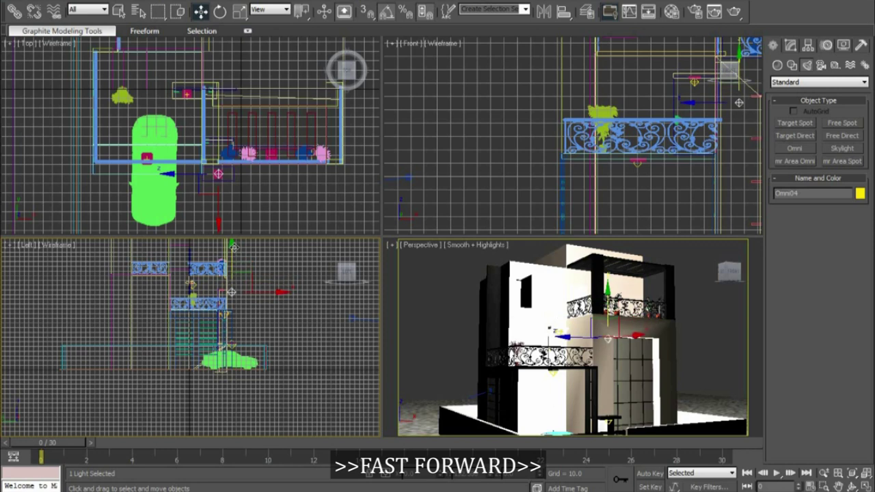
mouse_move(220, 174)
left_mouse_down()
mouse_move(271, 174)
mouse_move(271, 109)
left_mouse_up()
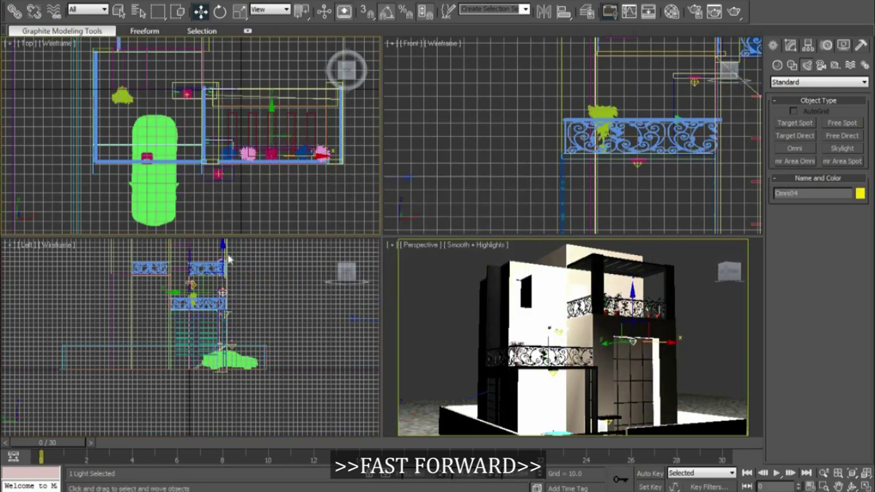
key("alt+w")
scroll(641, 304, "up", 3)
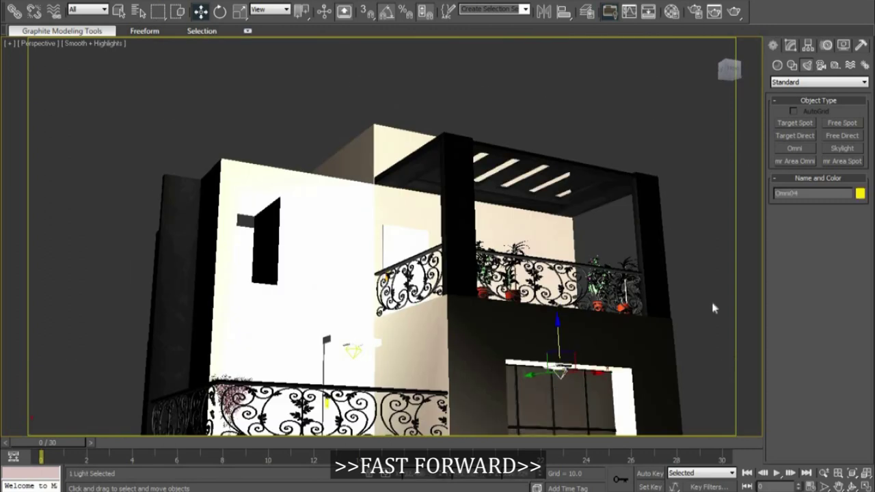
middle_click_drag(712, 304, 631, 191, "alt")
Give Omni04 a warm cream colour and Inverse Square decay.
left_click(790, 45)
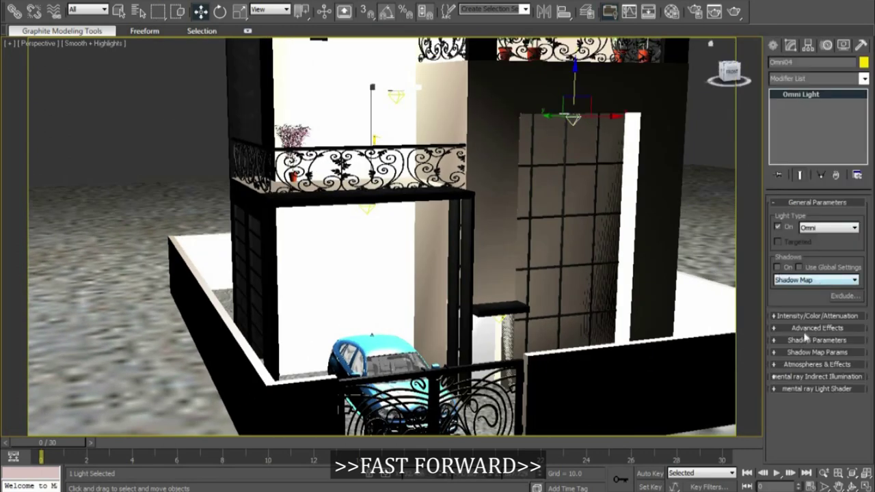
left_click(817, 316)
left_click(849, 330)
left_click(512, 15)
left_click(829, 355)
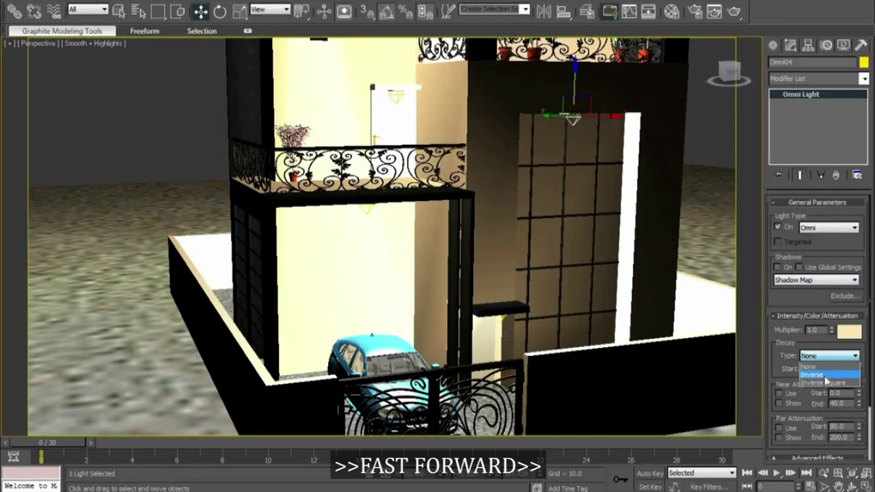
left_click(827, 377)
scroll(580, 369, "down", 3)
scroll(728, 288, "down", 3)
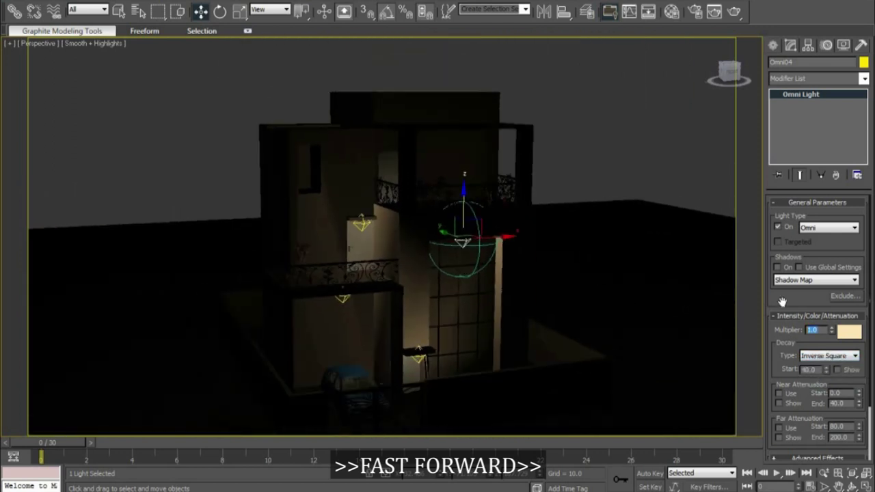
left_click(660, 153)
left_click(773, 45)
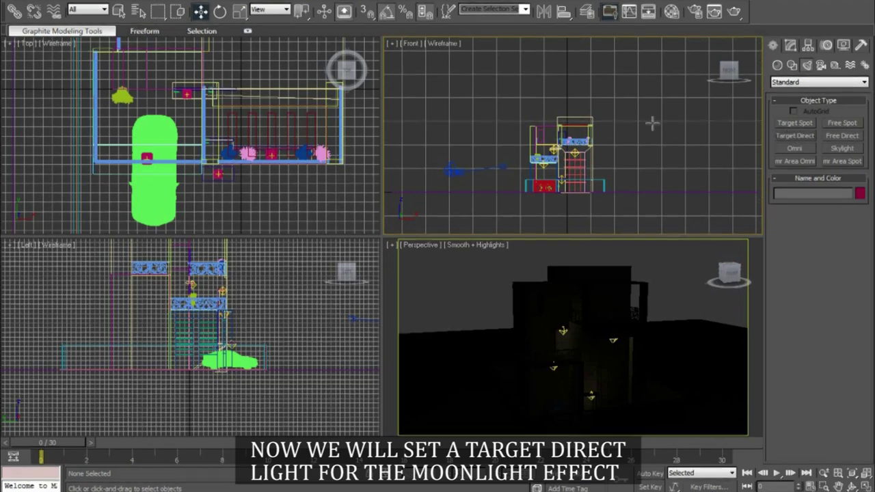
Drag a Target Direct moonlight, Direct01, from upper right onto the house, then shift it right.
left_click(795, 135)
left_click_drag(685, 73, 540, 195)
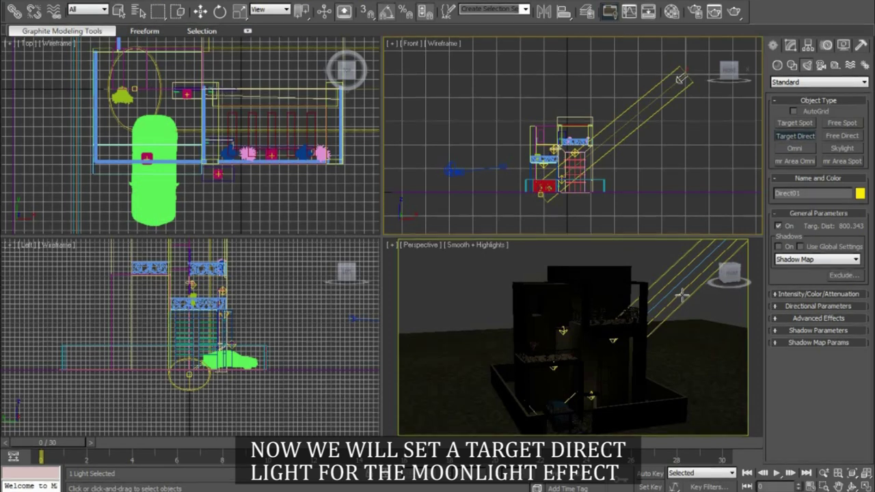
key("w")
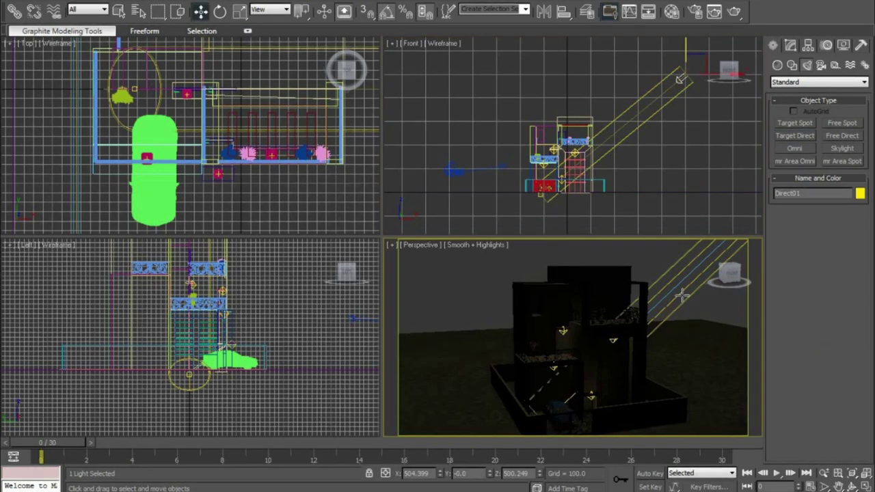
key("alt+w")
scroll(660, 196, "down", 5)
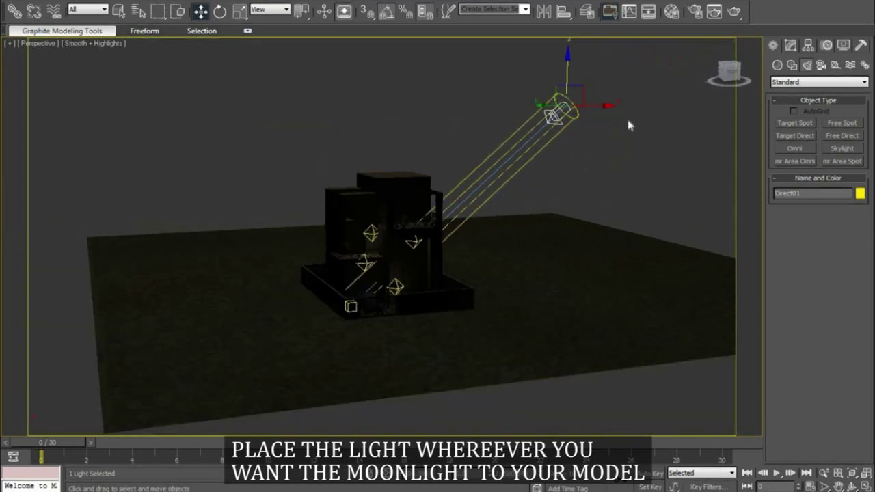
left_click_drag(541, 101, 656, 162)
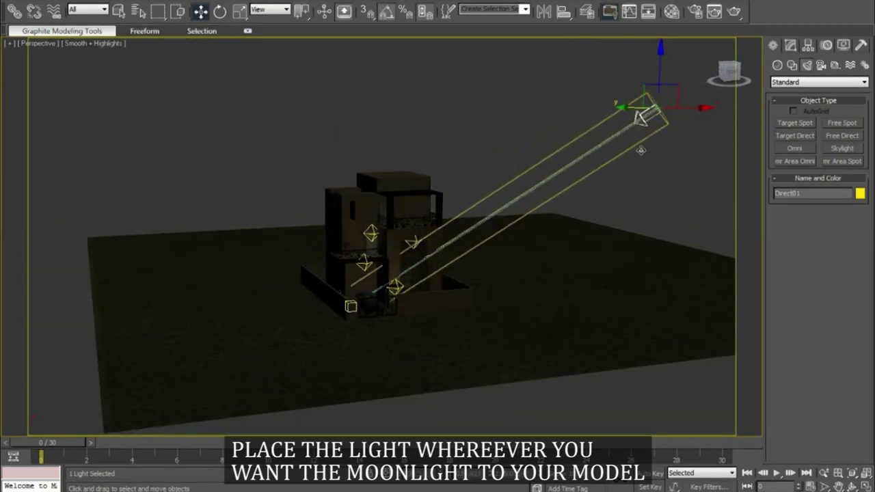
Turn on Ray Traced Shadows for Direct01 and expand its Directional Parameters.
left_click(790, 45)
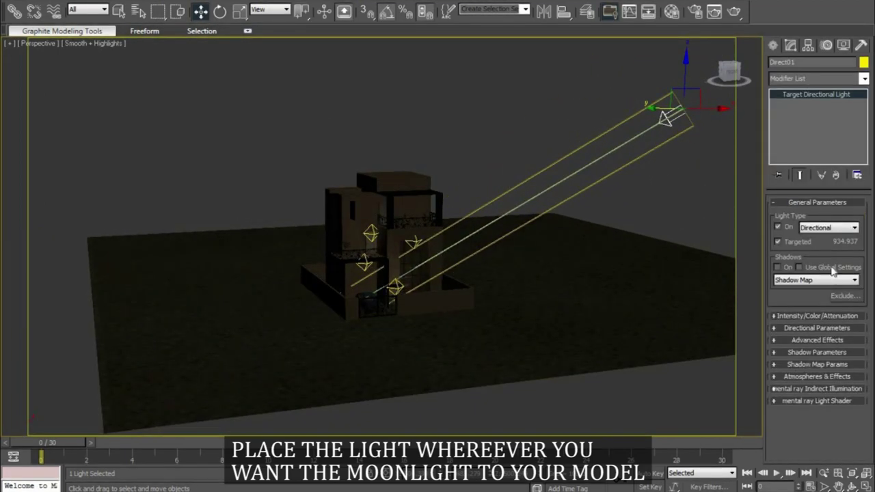
left_click(778, 268)
left_click(808, 280)
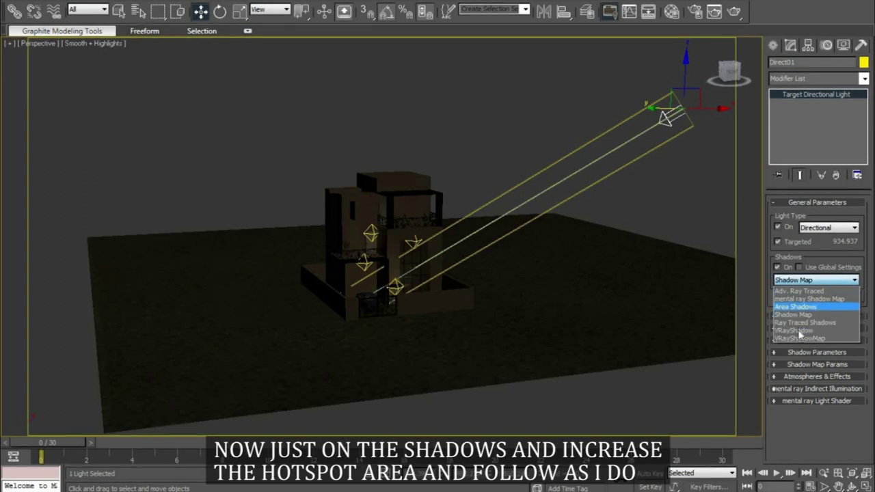
left_click(808, 322)
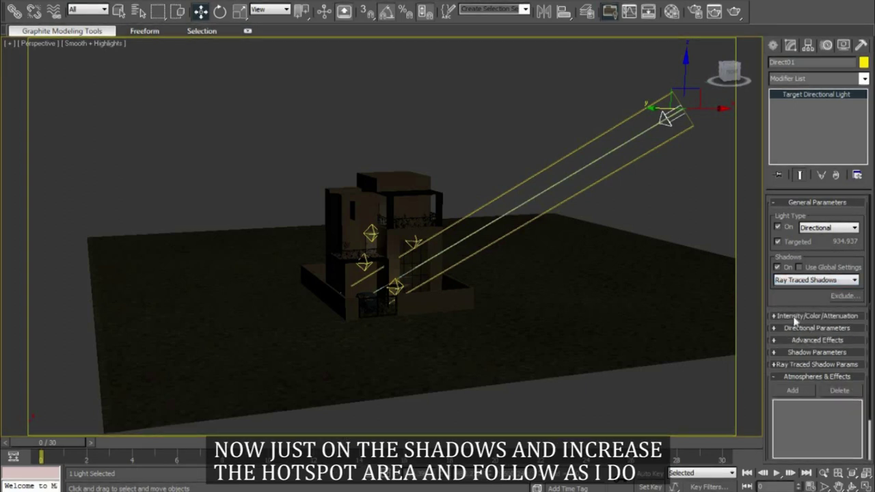
left_click(796, 317)
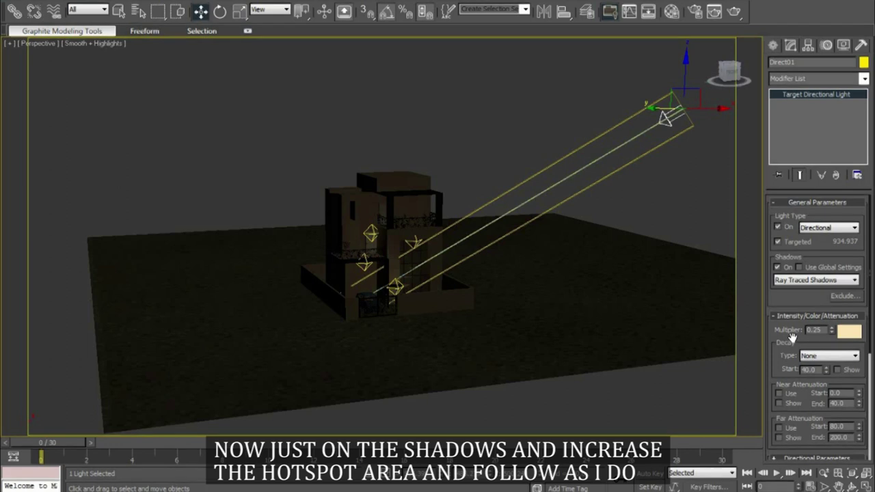
scroll(806, 341, "down", 3)
left_click(814, 364)
scroll(821, 342, "down", 2)
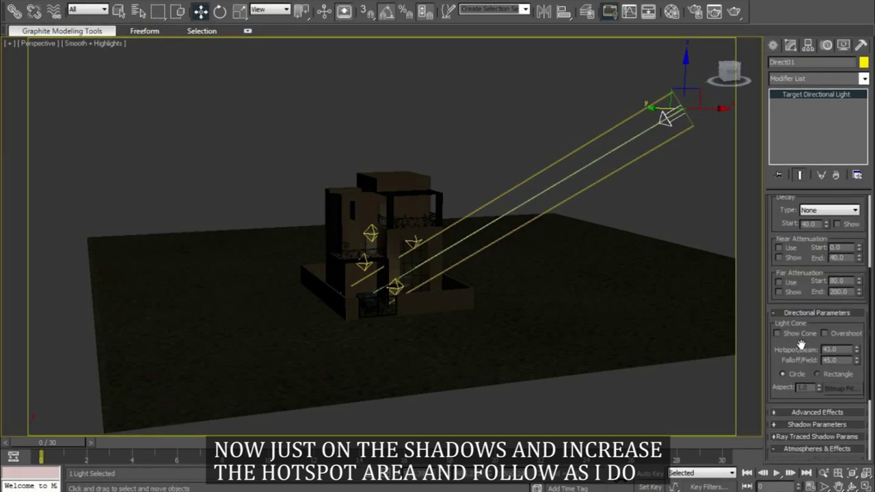
scroll(827, 328, "down", 2)
Widen Direct01's beam to a 293.0 hotspot and 297.0 falloff, then shift it right and down.
left_click_drag(856, 295, 852, 312)
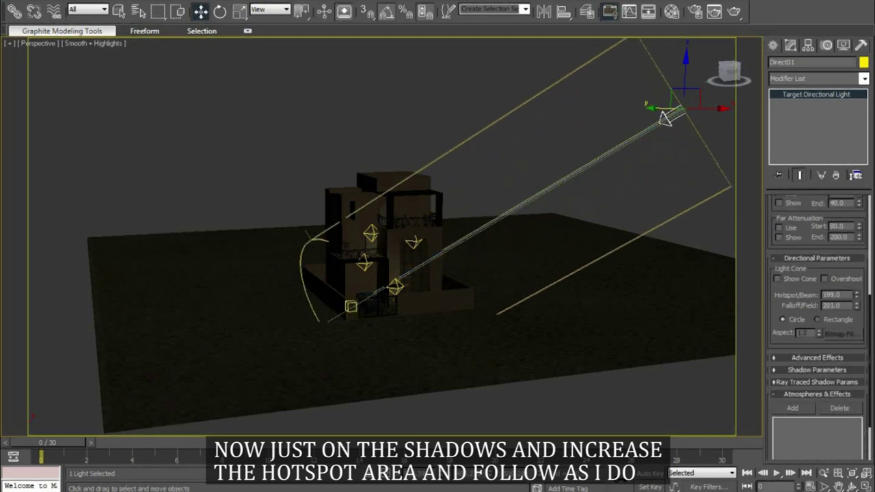
left_click(692, 382)
mouse_move(656, 313)
middle_mouse_down("alt")
mouse_move(572, 307)
mouse_move(567, 273)
mouse_move(501, 309)
middle_mouse_up("alt")
left_click(567, 255)
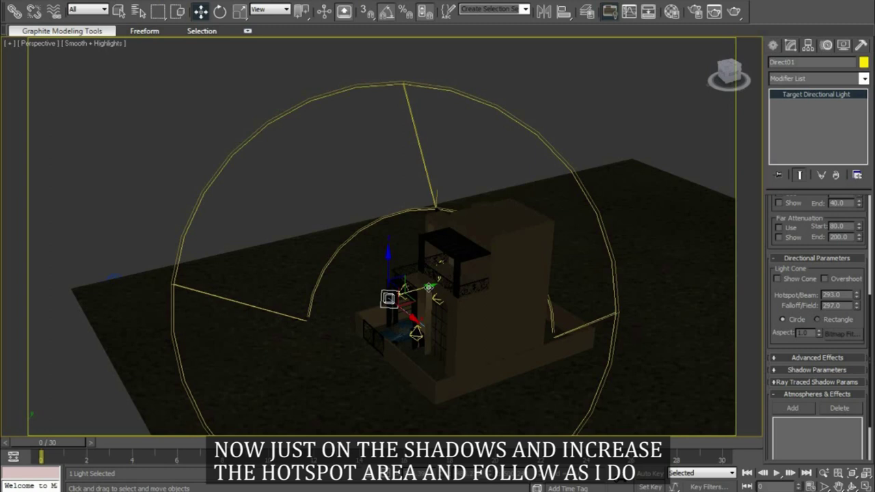
left_click_drag(428, 287, 460, 283)
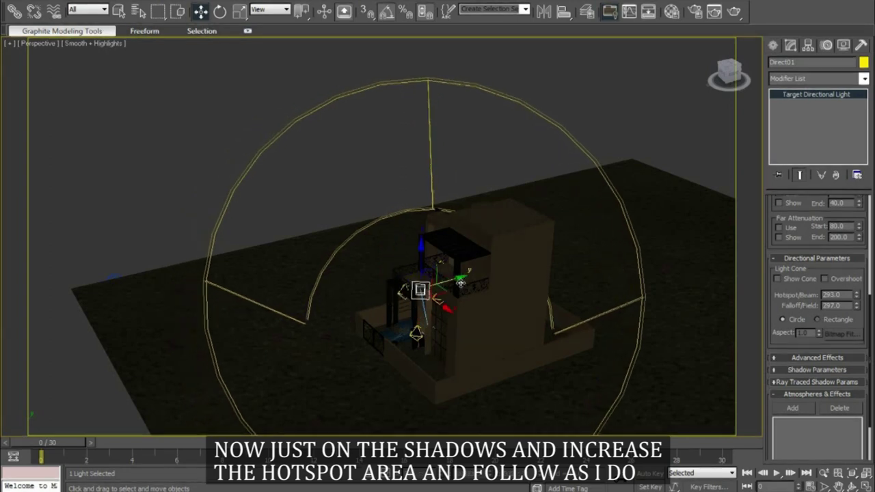
left_click_drag(457, 321, 498, 297)
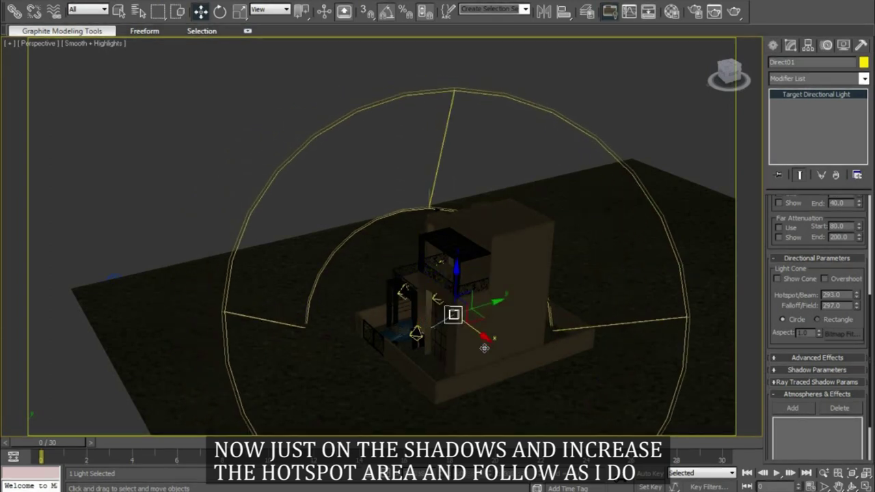
Orbit around the house to check the beam's coverage and reselect Direct01.
left_click(501, 304)
left_click(385, 176)
left_click(478, 347)
left_click(454, 316)
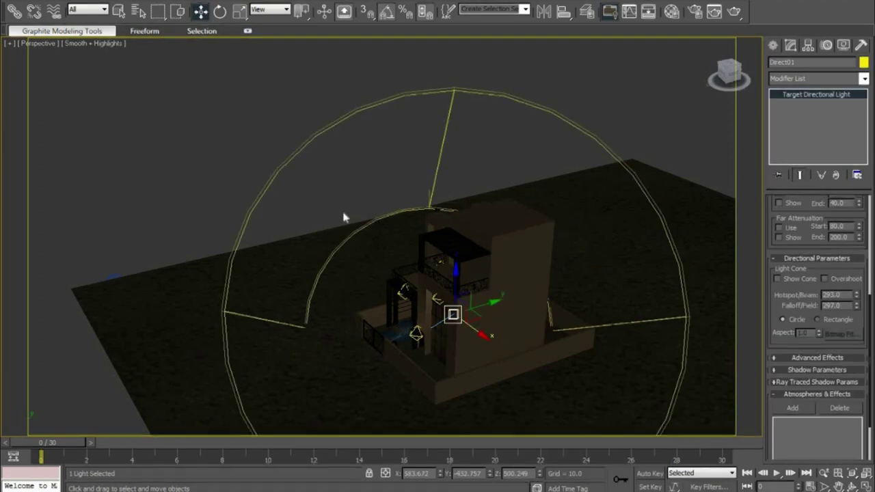
left_click(239, 175)
middle_click_drag(239, 175, 695, 167, "alt")
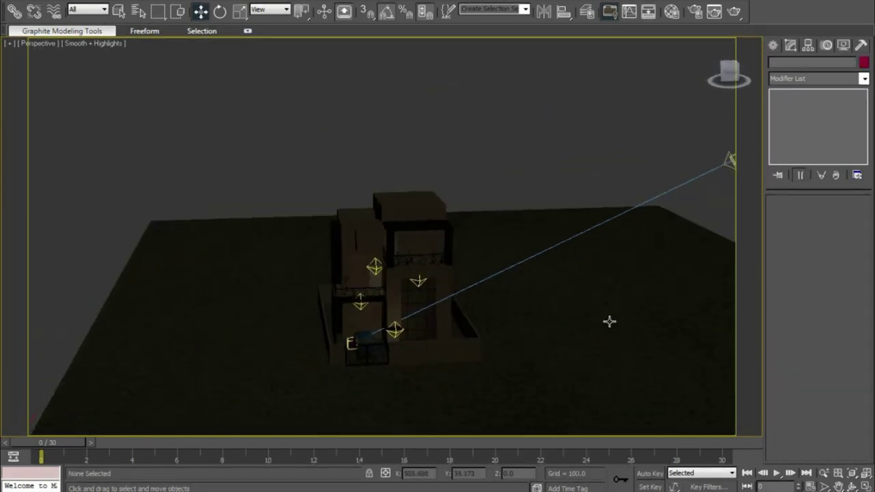
left_click(726, 154)
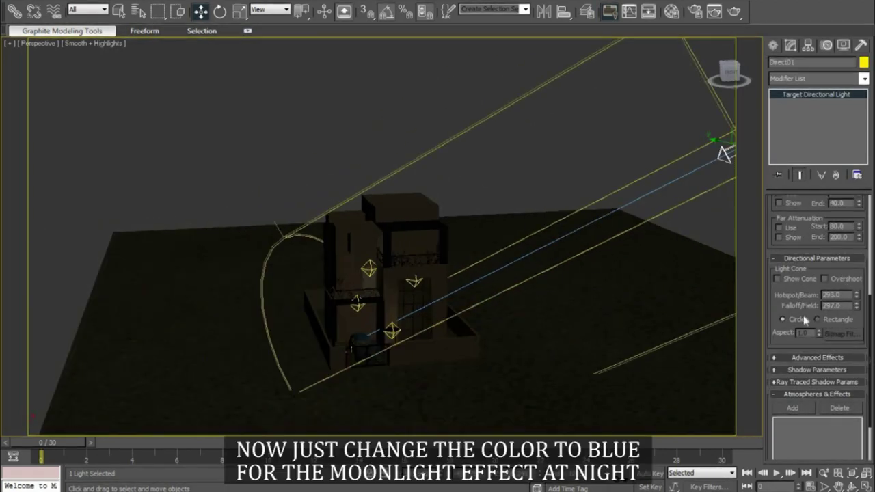
Change Direct01's light colour to pale blue (198, 220, 253) in the Color Selector.
scroll(780, 311, "up", 2)
scroll(800, 321, "up", 3)
scroll(820, 331, "up", 2)
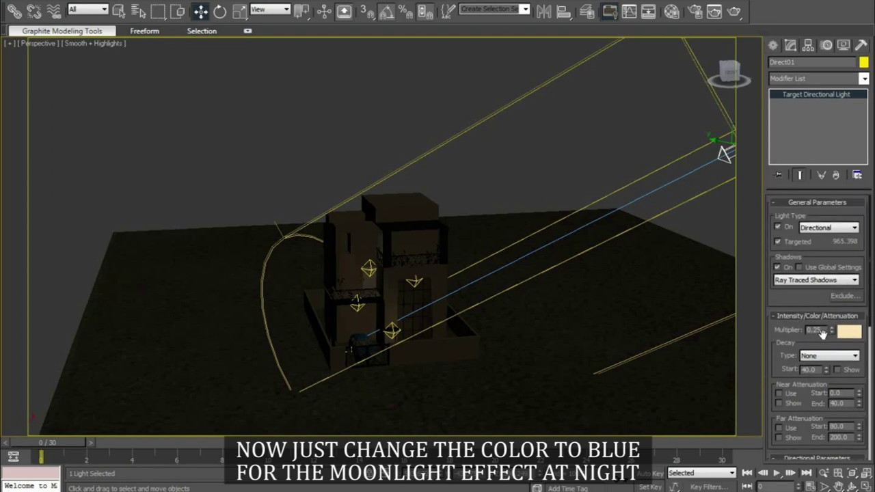
left_click(847, 331)
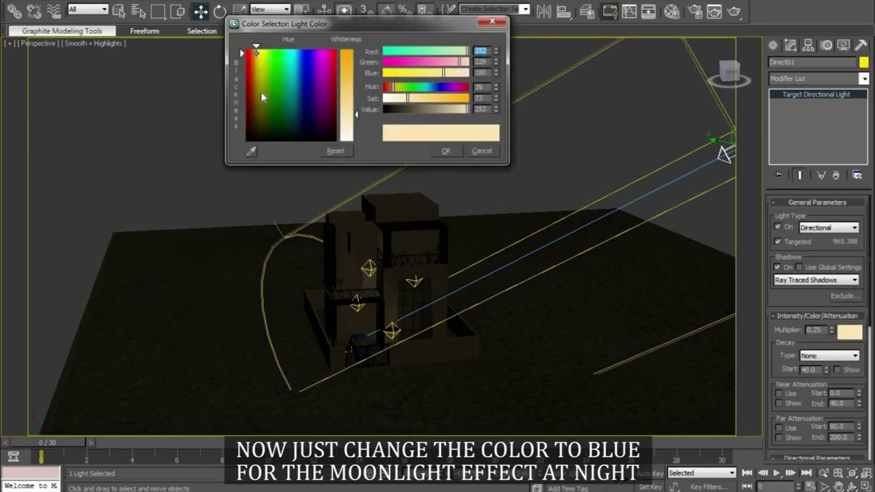
left_click(300, 53)
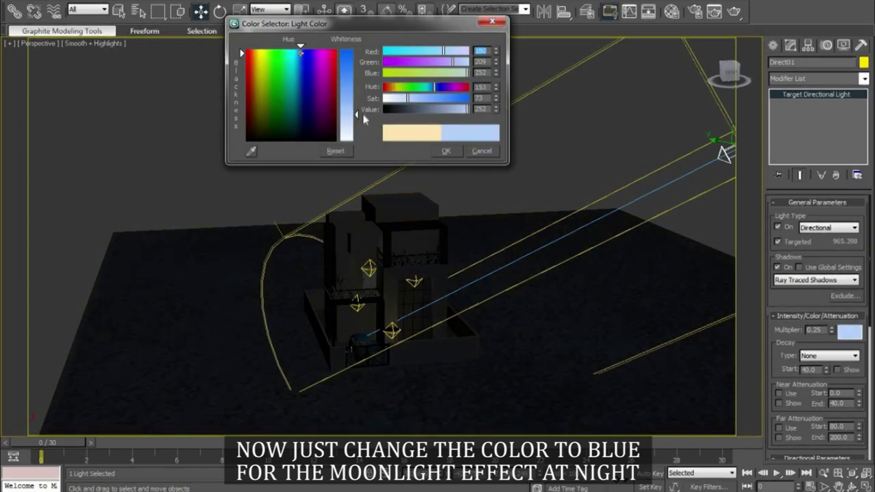
left_click(447, 151)
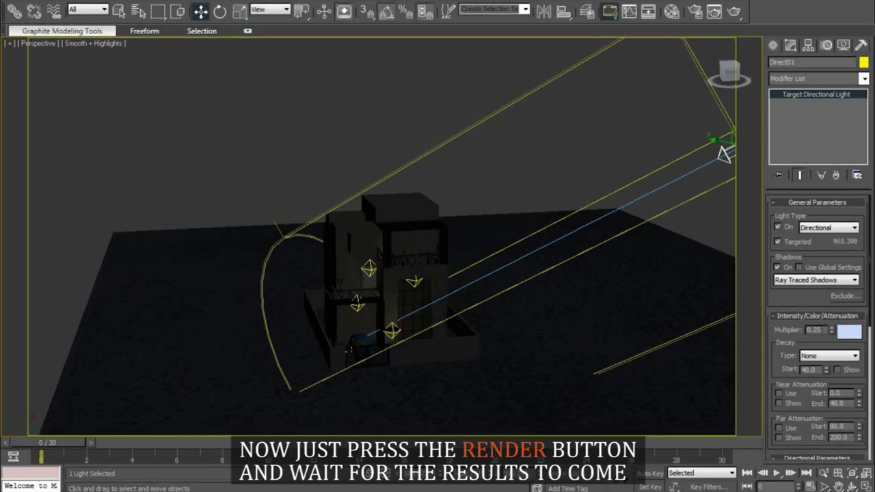
left_click_drag(820, 330, 760, 328)
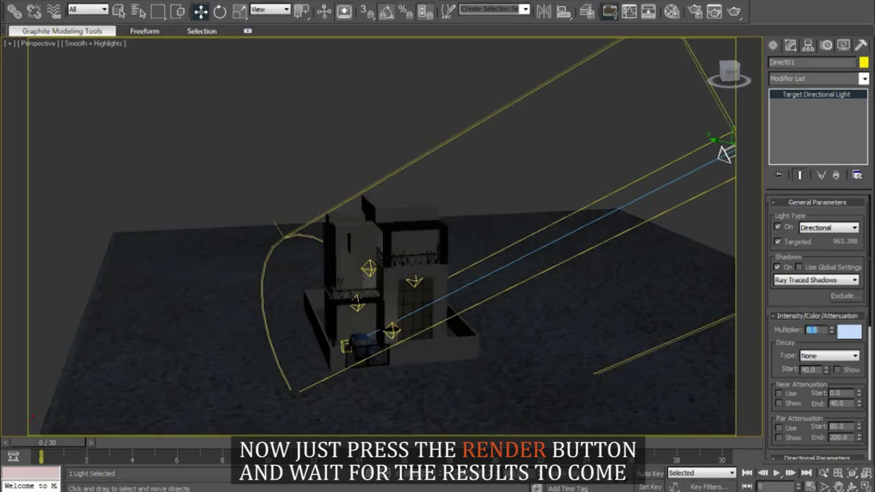
Set the moonlight multiplier to 0.5 and render the Camera01 view.
type("0.5")
key("Return")
left_click(467, 101)
key("c")
left_click(714, 12)
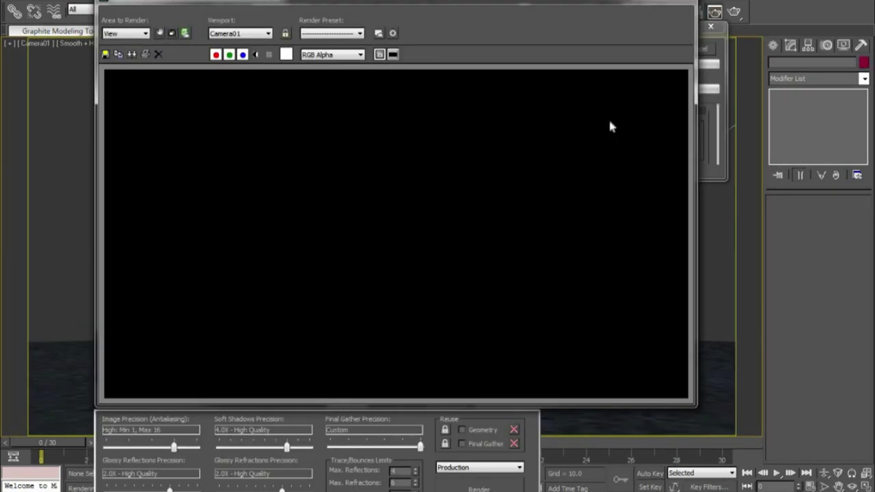